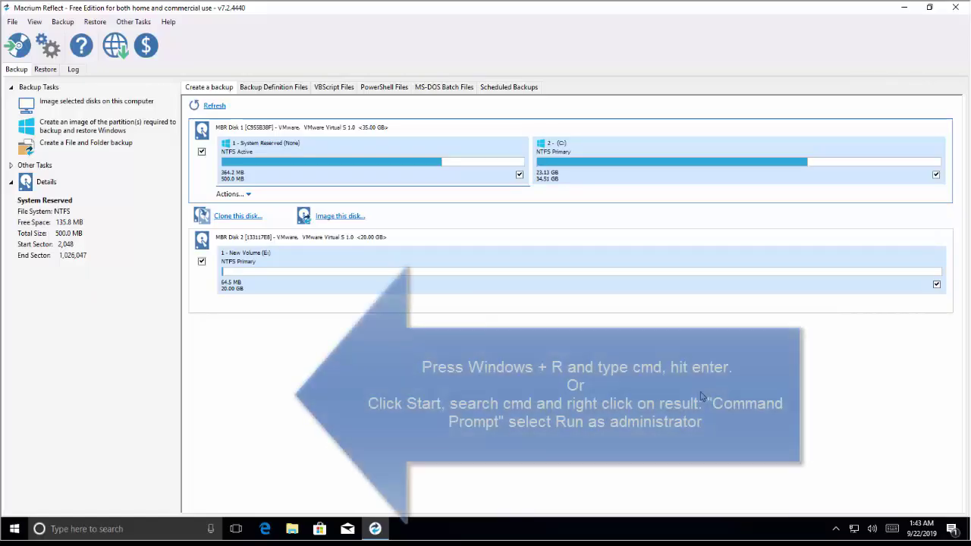
# Launch a regular Command Prompt from the Run dialog, then exit it again.
pyautogui.press('super+r')
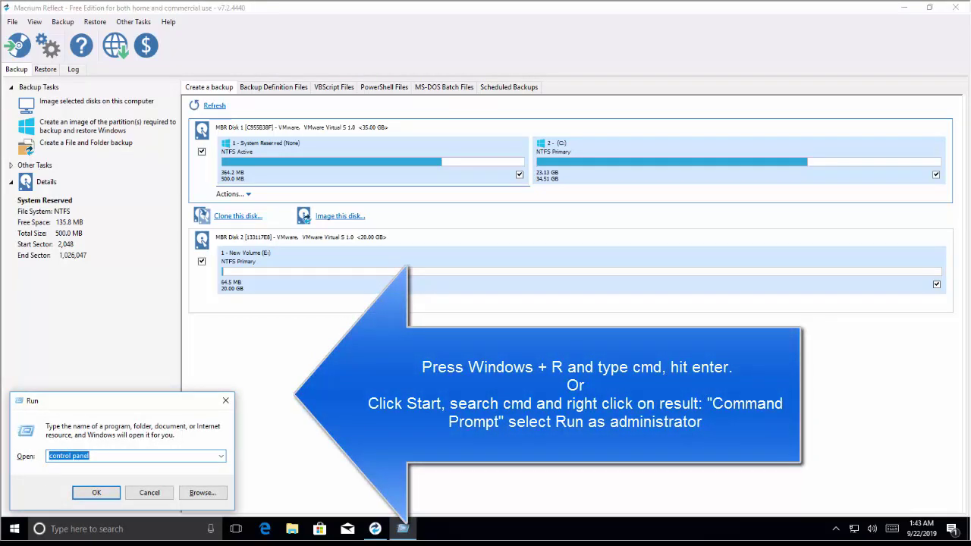
pyautogui.write('cmd')
pyautogui.press('Return')
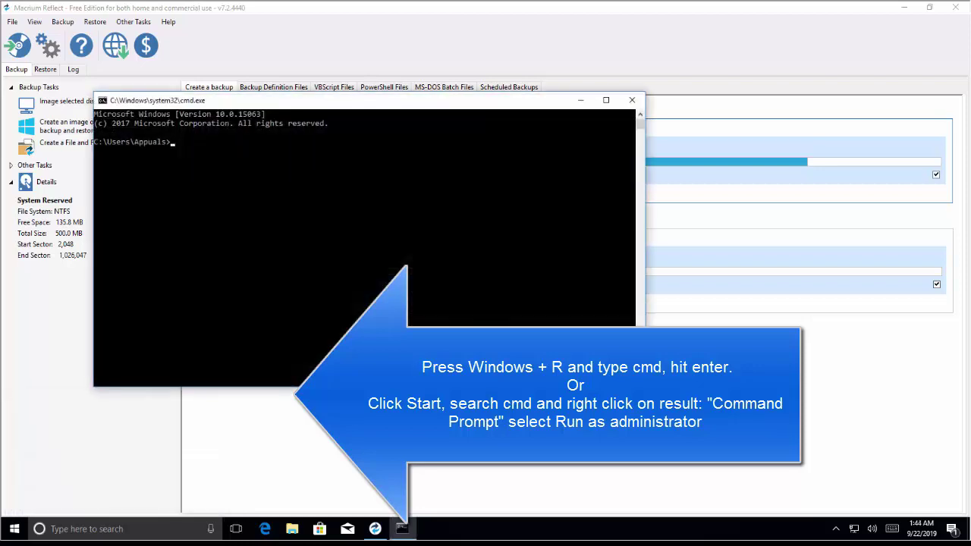
pyautogui.write('it')
pyautogui.press('Return')
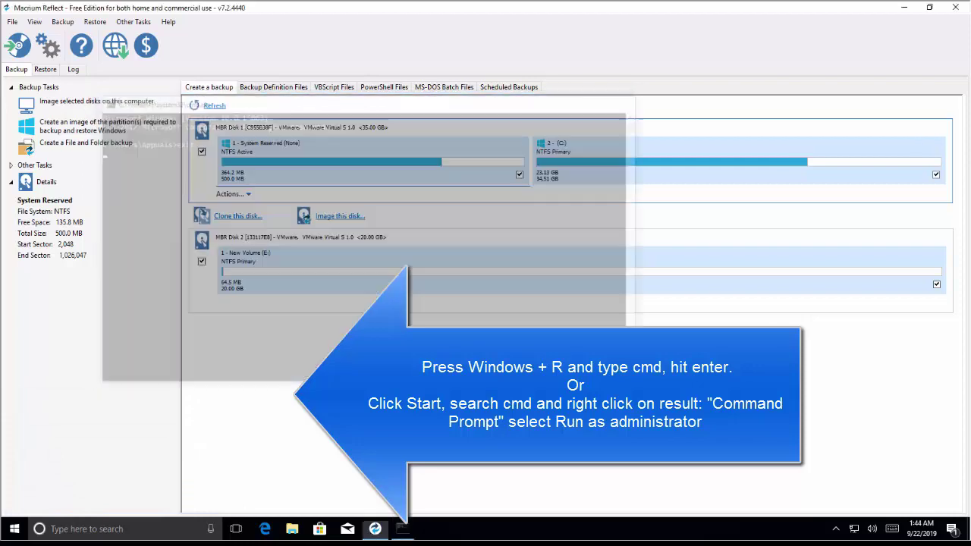
# Find 'command prompt' in taskbar search and run it as administrator, approving UAC.
pyautogui.rightClick(15, 529)
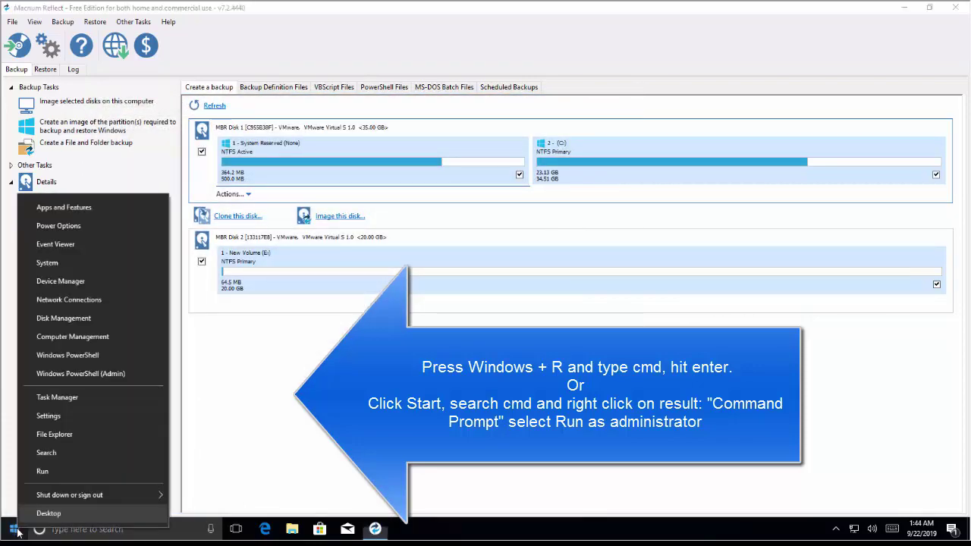
pyautogui.click(116, 373)
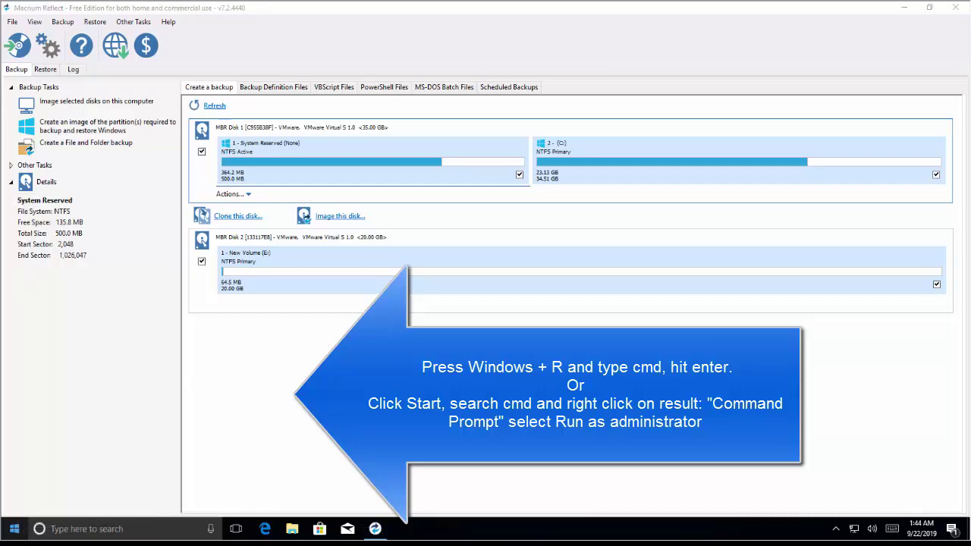
pyautogui.click(92, 528)
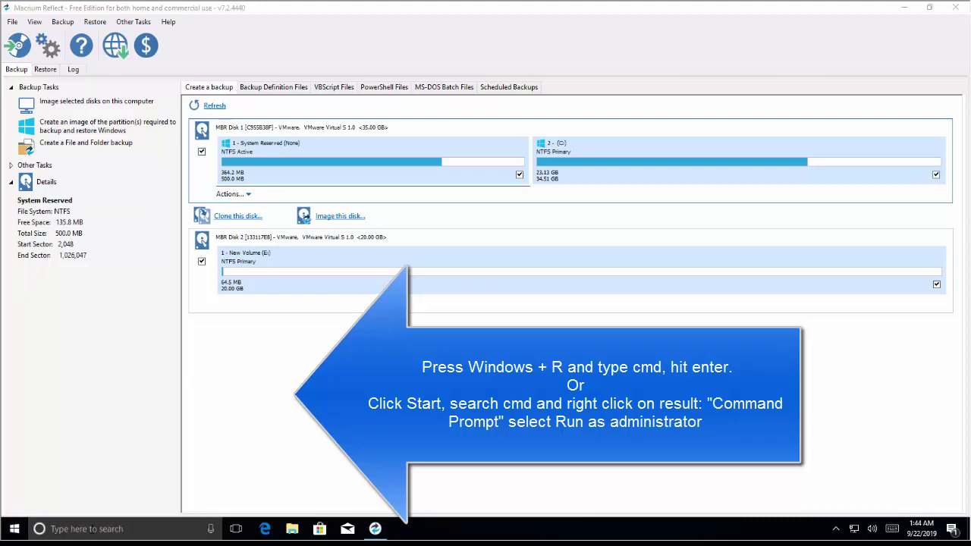
pyautogui.write('c')
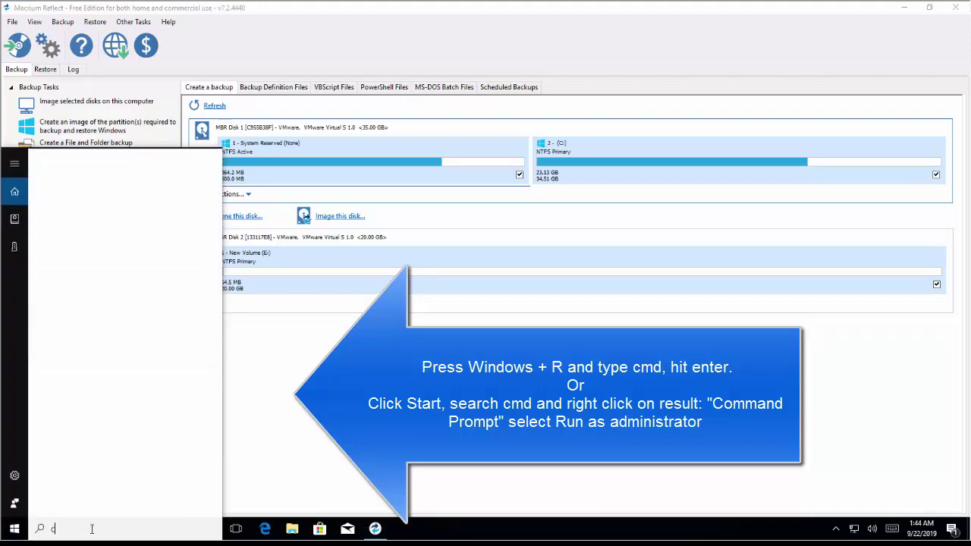
pyautogui.write('ommand p')
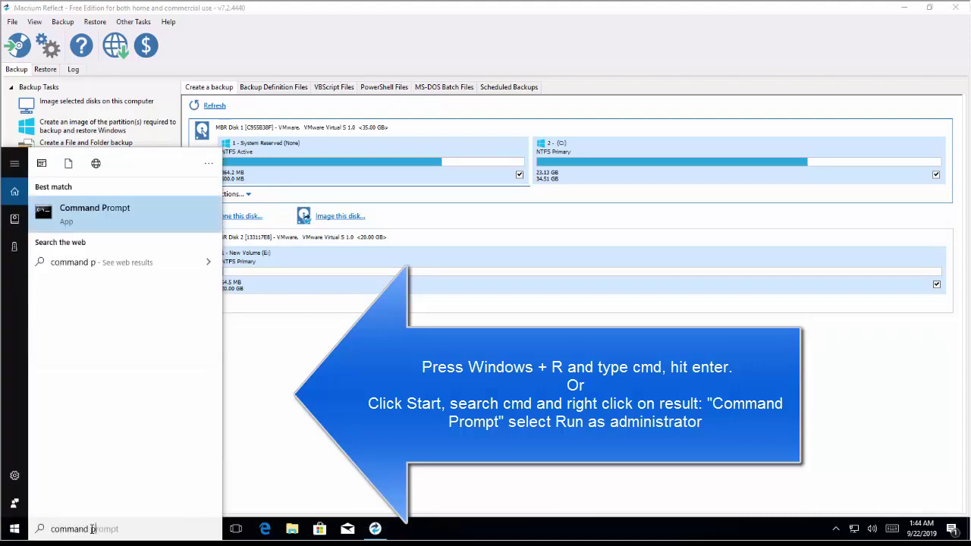
pyautogui.rightClick(106, 209)
pyautogui.click(122, 216)
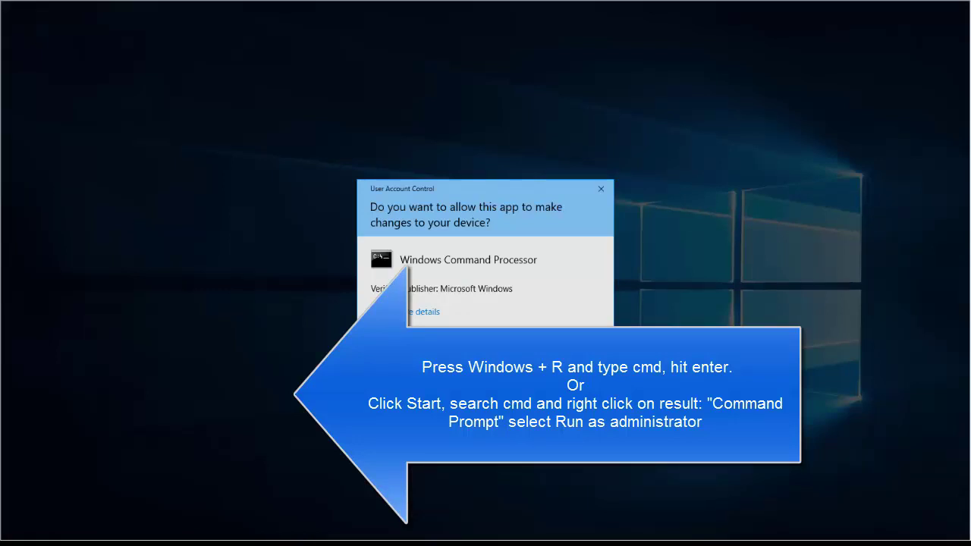
pyautogui.click(455, 339)
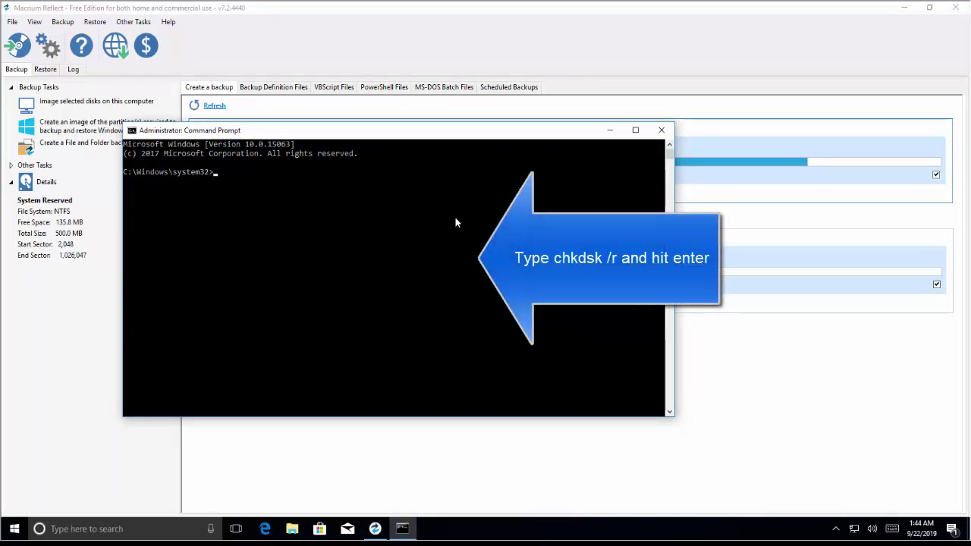
# Run chkdsk /r, answer Y to schedule it for next restart, and close the window.
pyautogui.write('chkdsk')
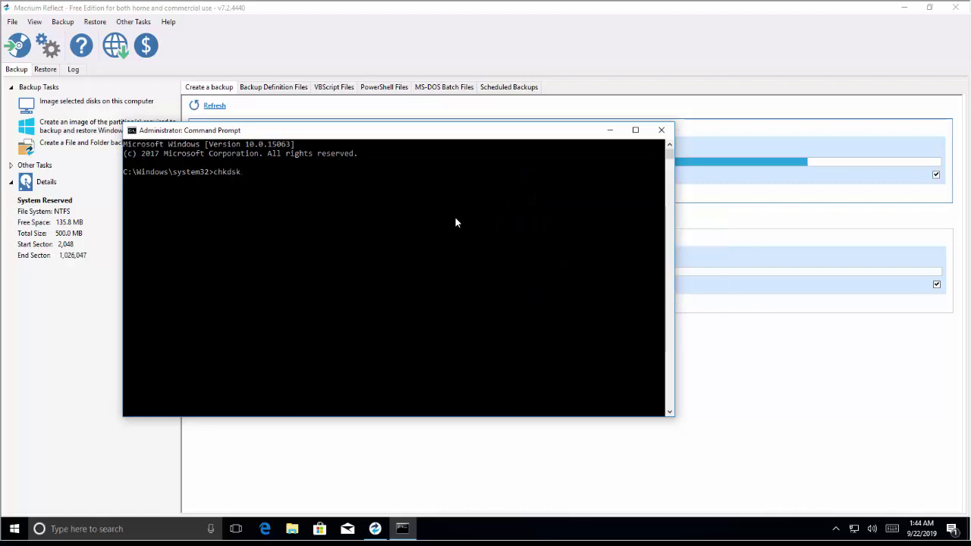
pyautogui.write(' /r')
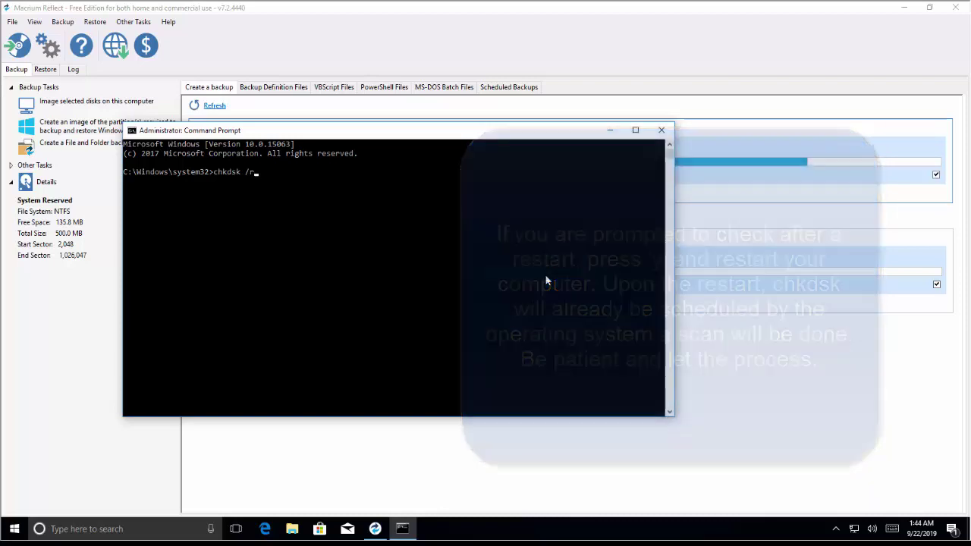
pyautogui.press('Return')
pyautogui.write('Y')
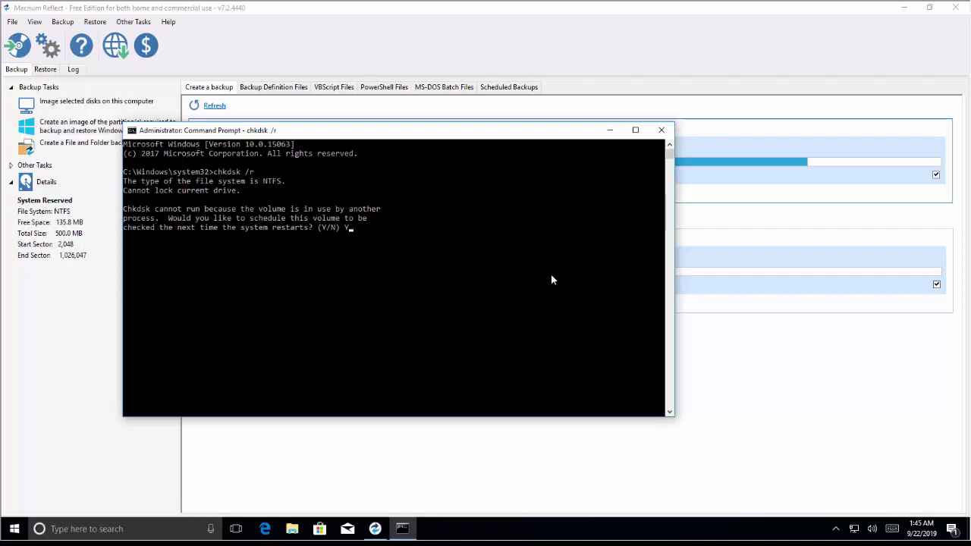
pyautogui.click(661, 130)
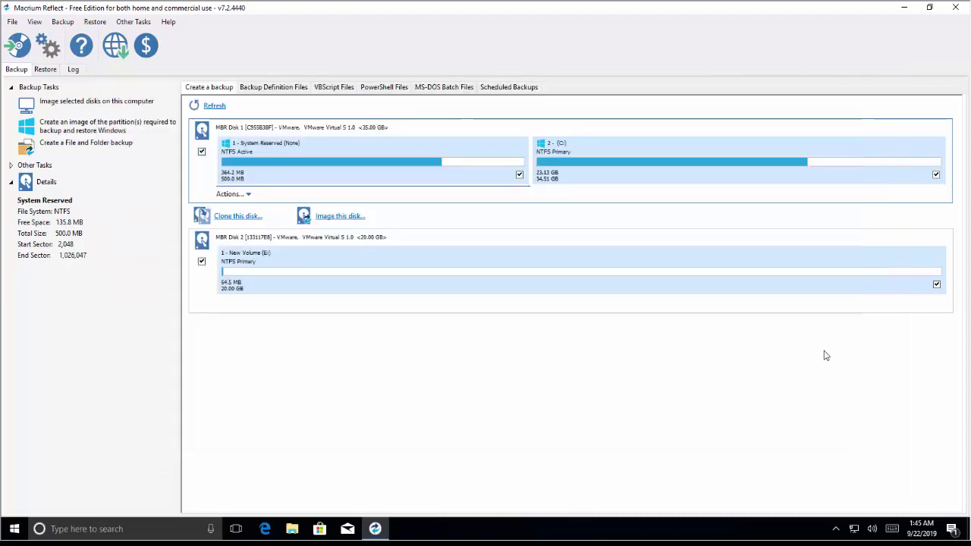
# Launch a new administrator Command Prompt from taskbar search and drag it to the screen centre.
pyautogui.press('super+r')
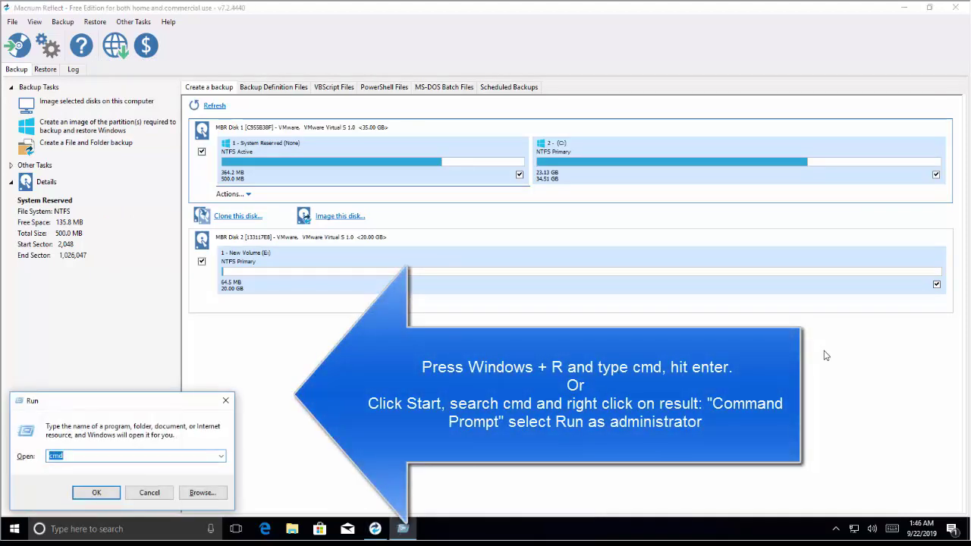
pyautogui.write('cmd')
pyautogui.press('Return')
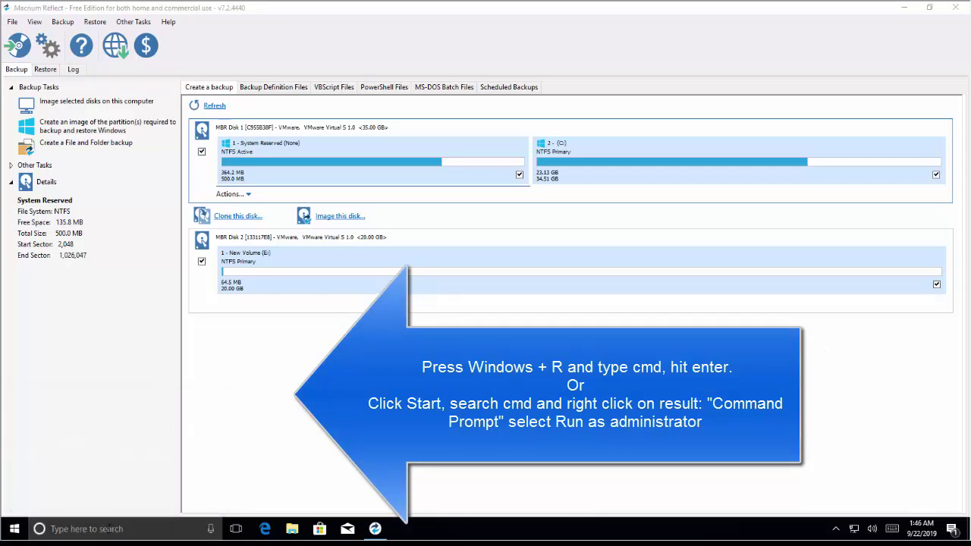
pyautogui.click(109, 529)
pyautogui.write('cm')
pyautogui.press('BackSpace')
pyautogui.write('ommna')
pyautogui.rightClick(80, 216)
pyautogui.click(97, 228)
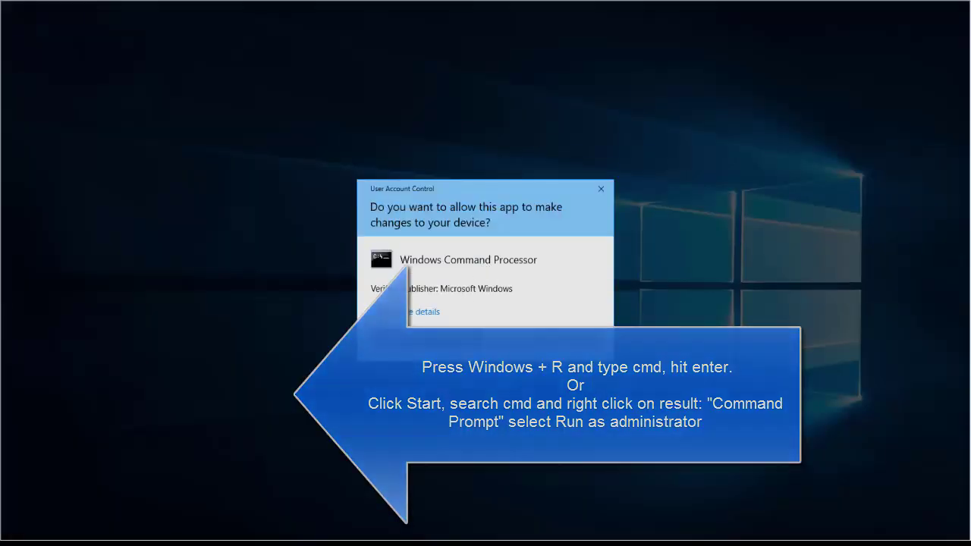
pyautogui.click(448, 348)
pyautogui.moveTo(382, 34); pyautogui.dragTo(483, 92)
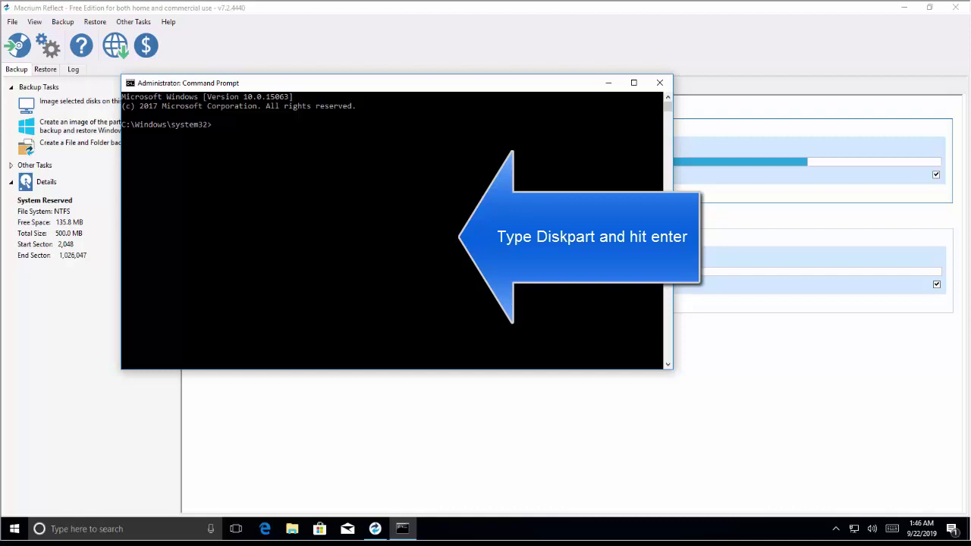
# Start diskpart, list disks (Disk 0 35 GB, Disk 1 20 GB) and select disk 1.
pyautogui.write('diskpart')
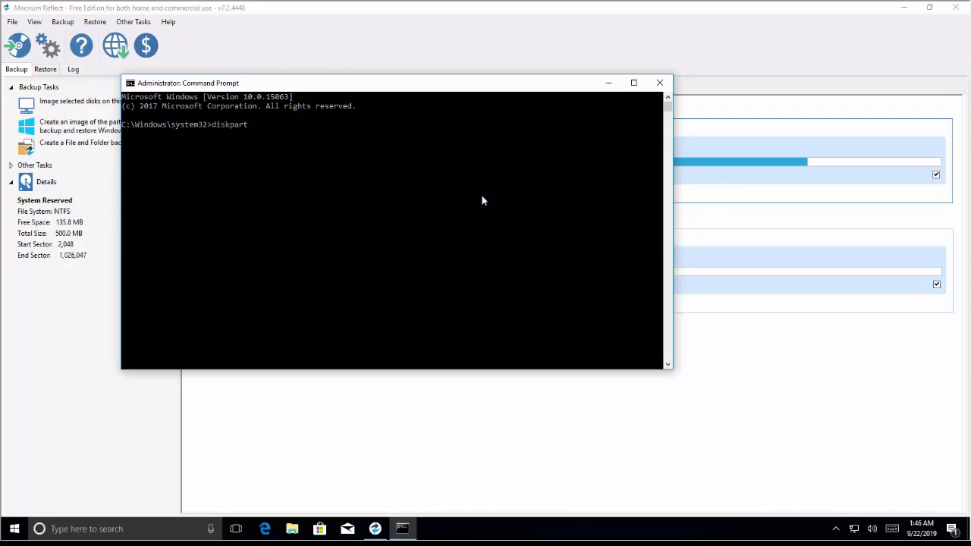
pyautogui.press('Return')
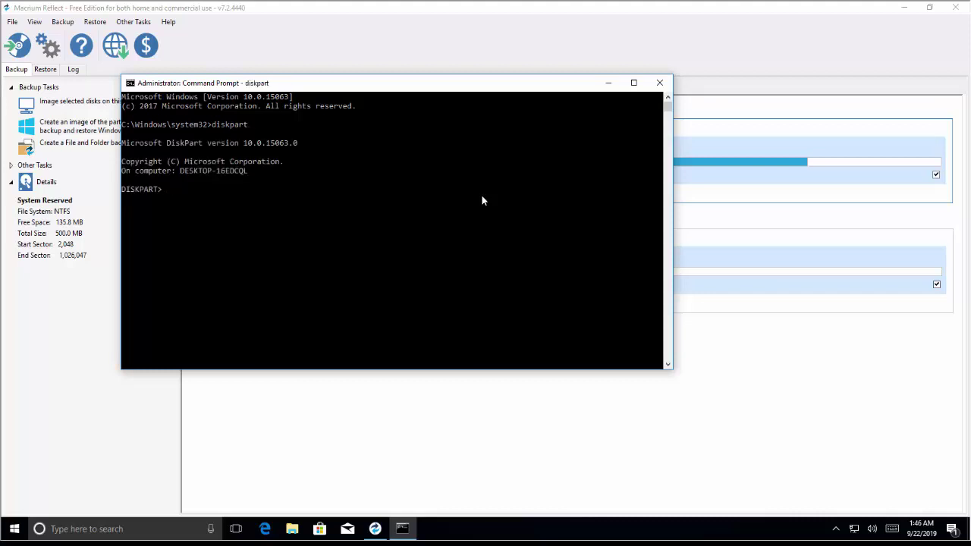
pyautogui.write('list')
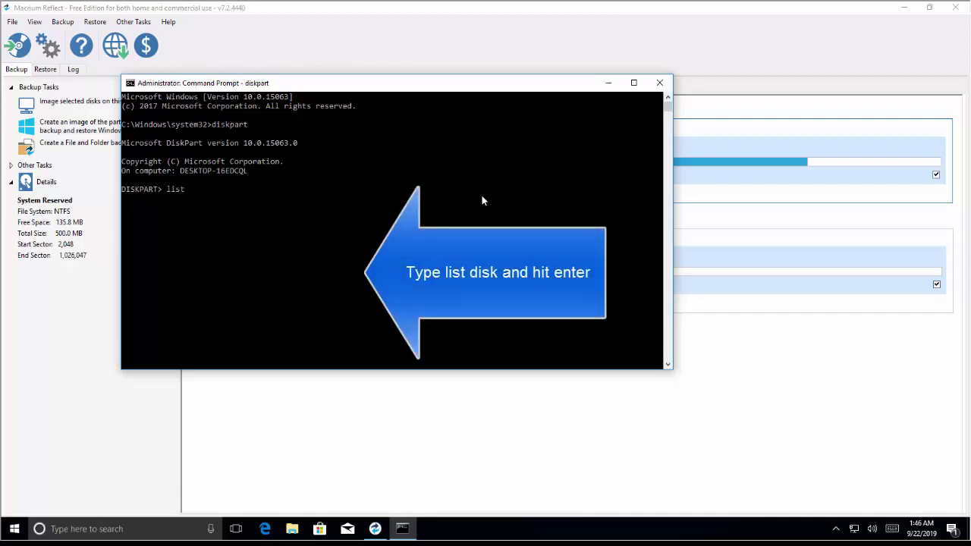
pyautogui.write(' disk')
pyautogui.press('Return')
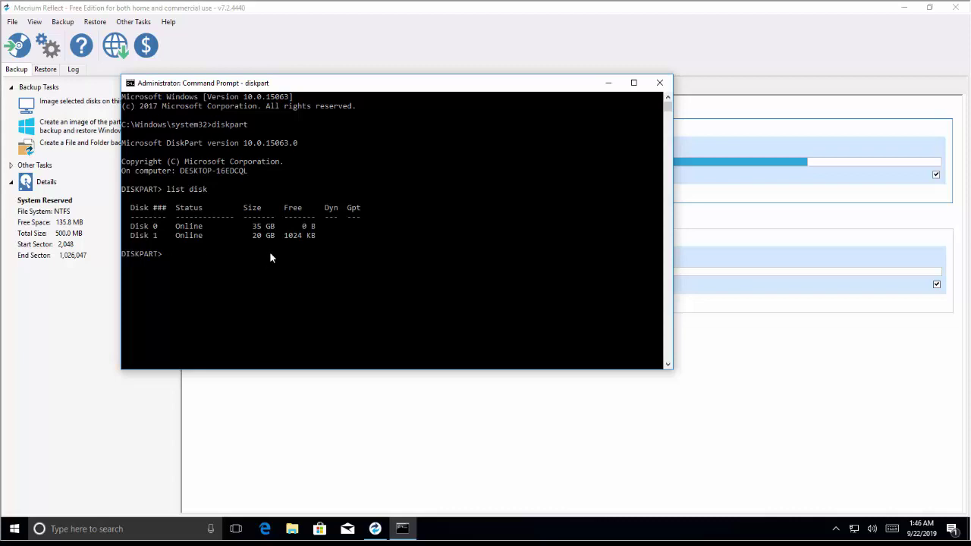
pyautogui.write('select disk ')
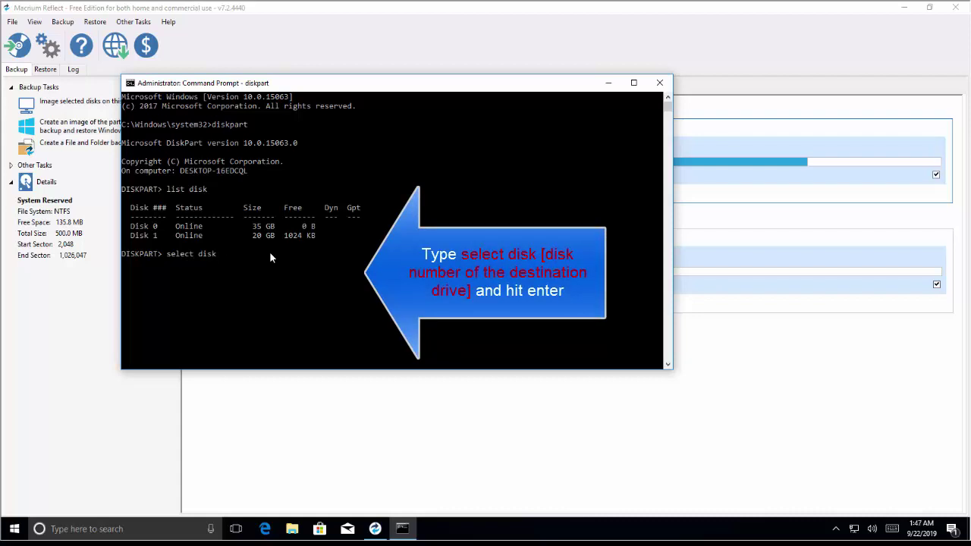
pyautogui.write('1')
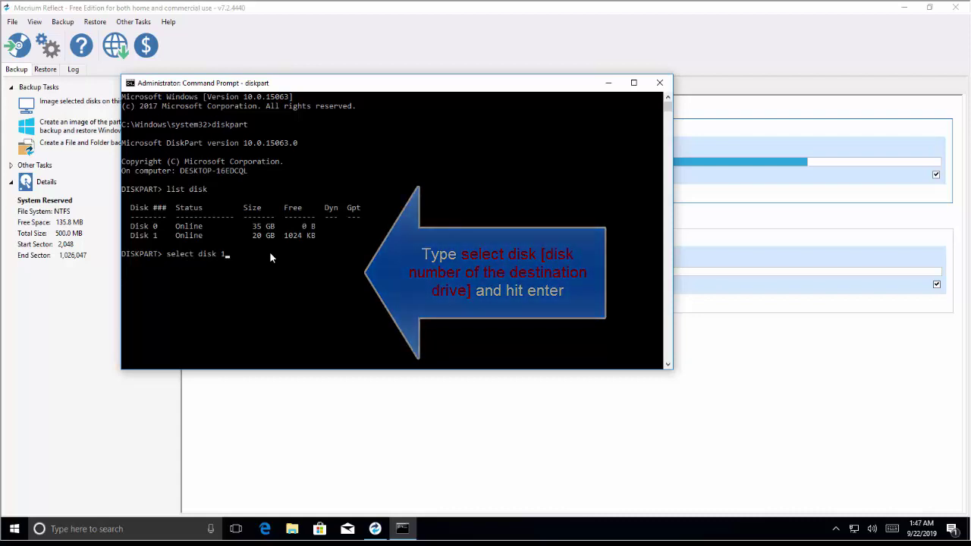
pyautogui.press('Return')
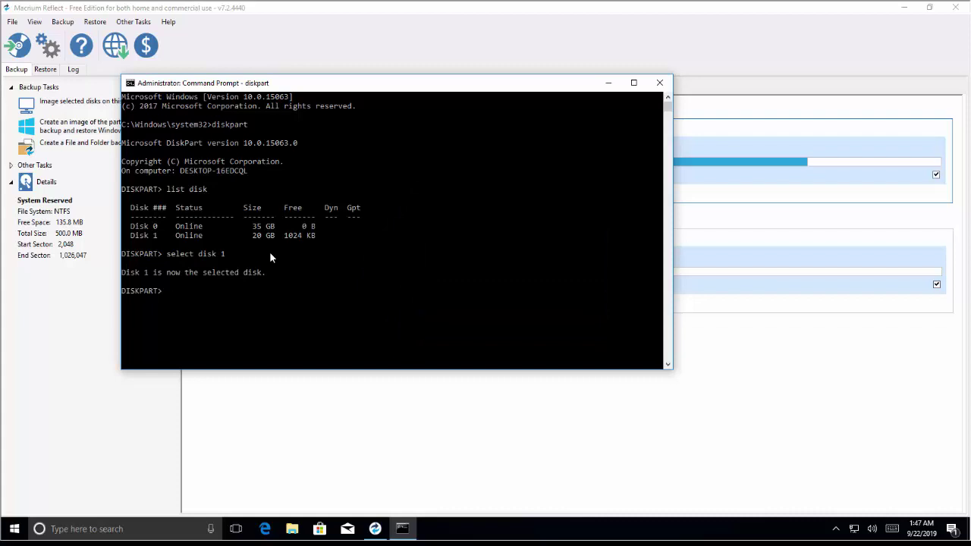
# Run 'clean all' in DiskPart to fully wipe the selected Disk 1.
pyautogui.write('cl')
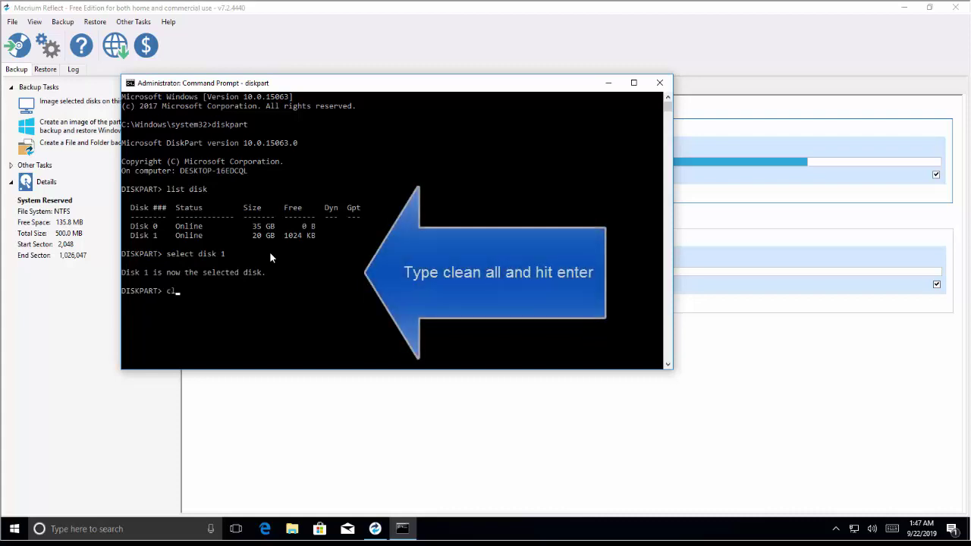
pyautogui.write('ean all')
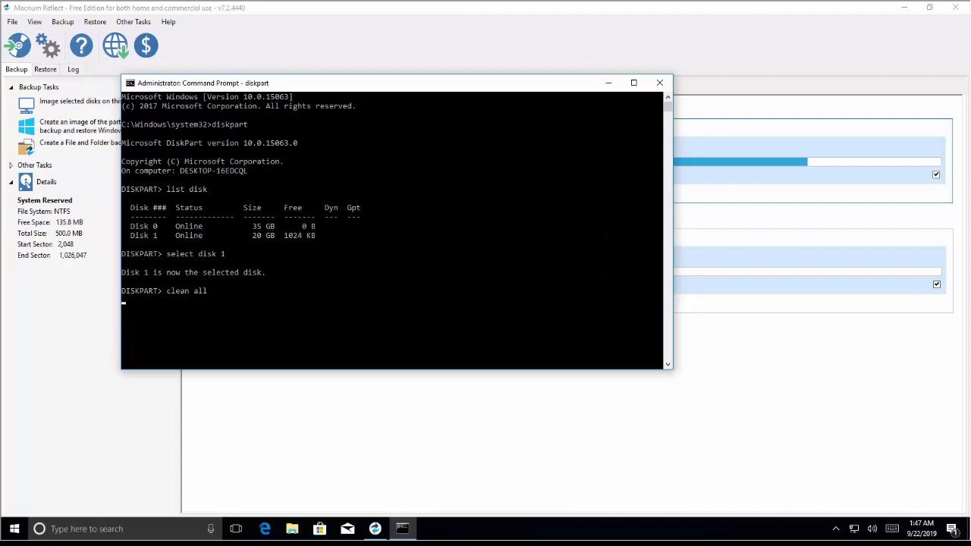
pyautogui.press('Return')
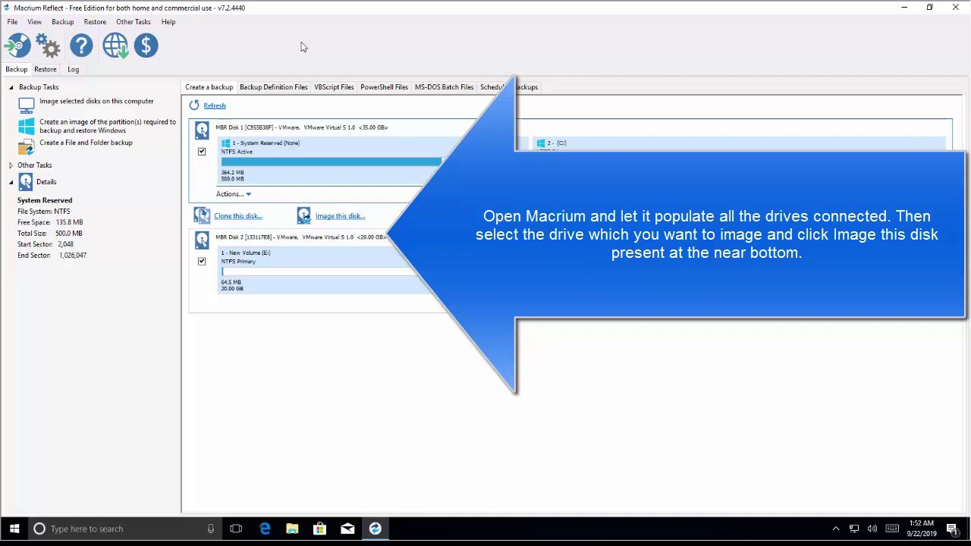
# Image the disk holding C:, saving to \\vmware-host\Shared Folders\D, and advance to the backup plan.
pyautogui.click(546, 163)
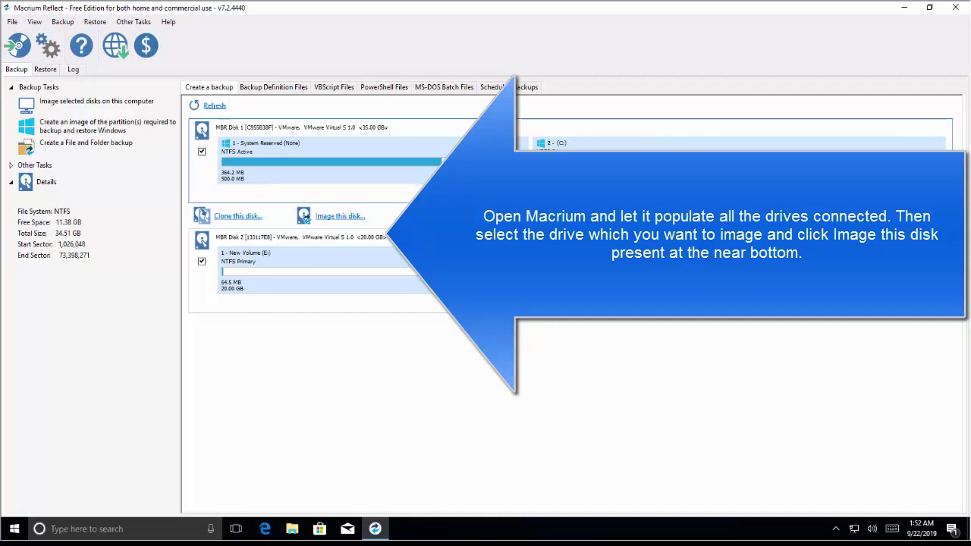
pyautogui.click(341, 216)
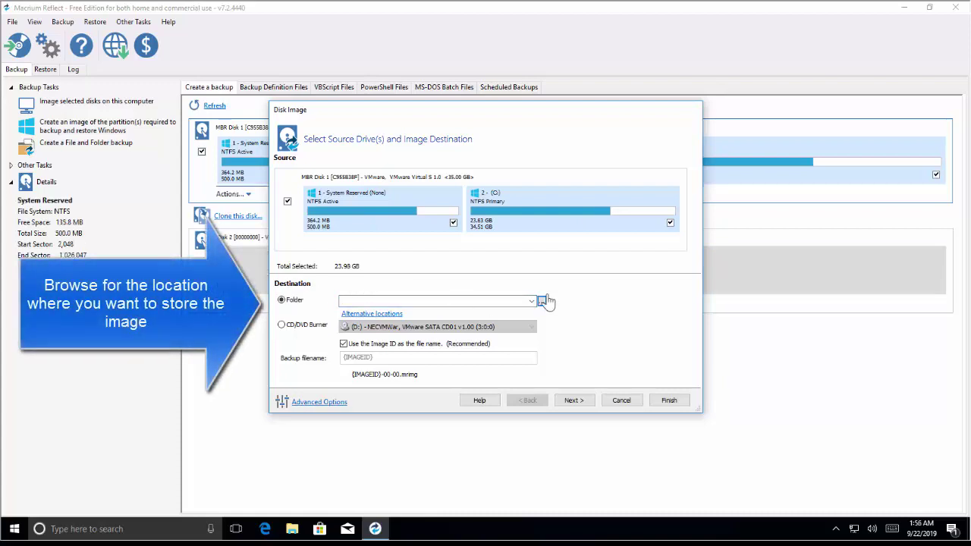
pyautogui.click(541, 301)
pyautogui.click(409, 277)
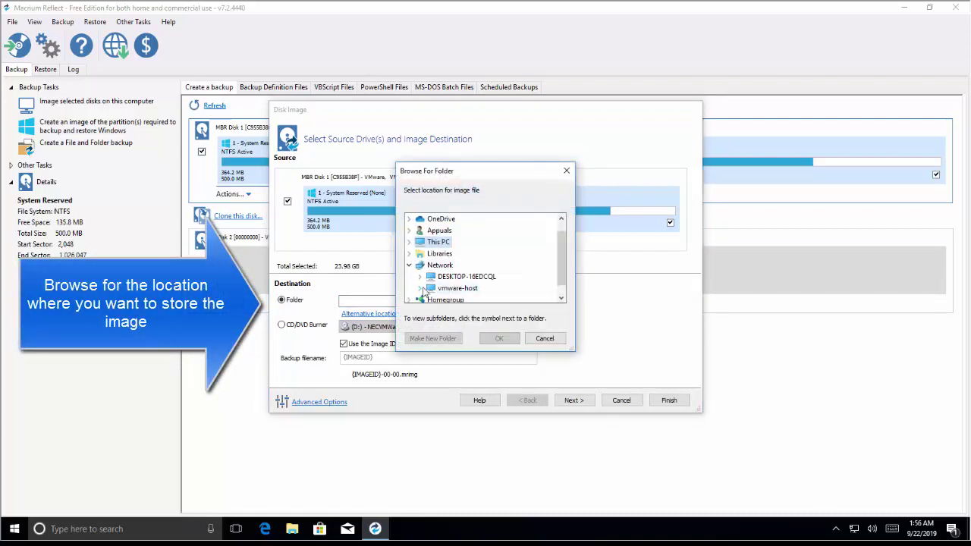
pyautogui.click(421, 289)
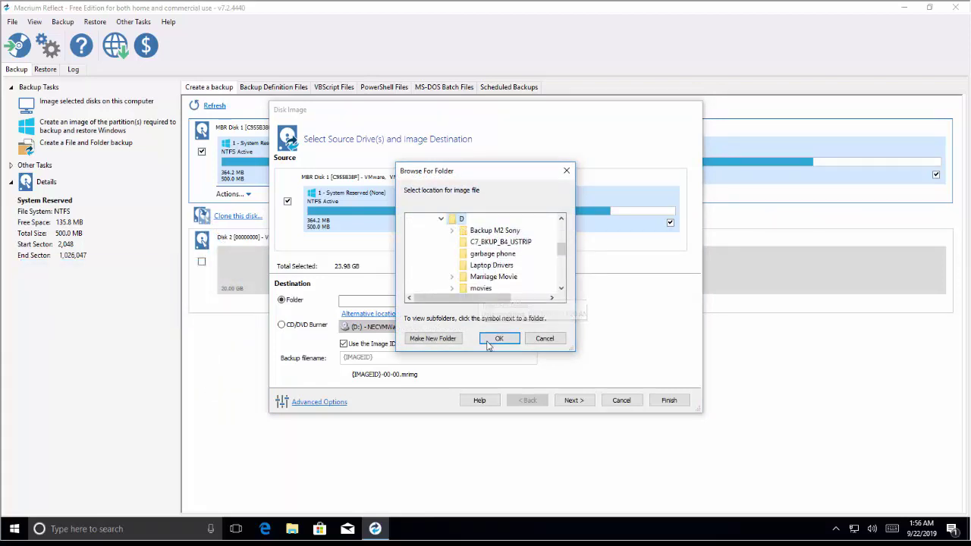
pyautogui.click(493, 339)
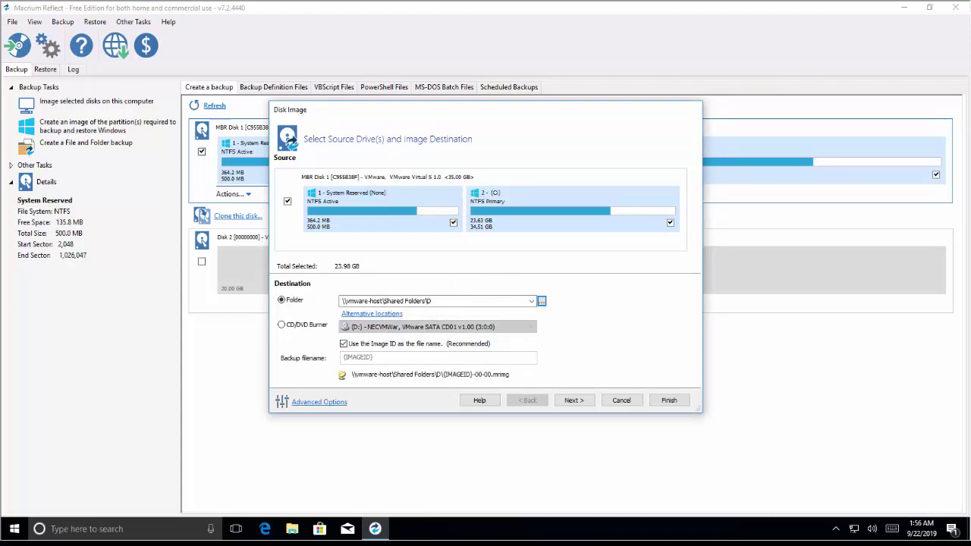
pyautogui.click(574, 401)
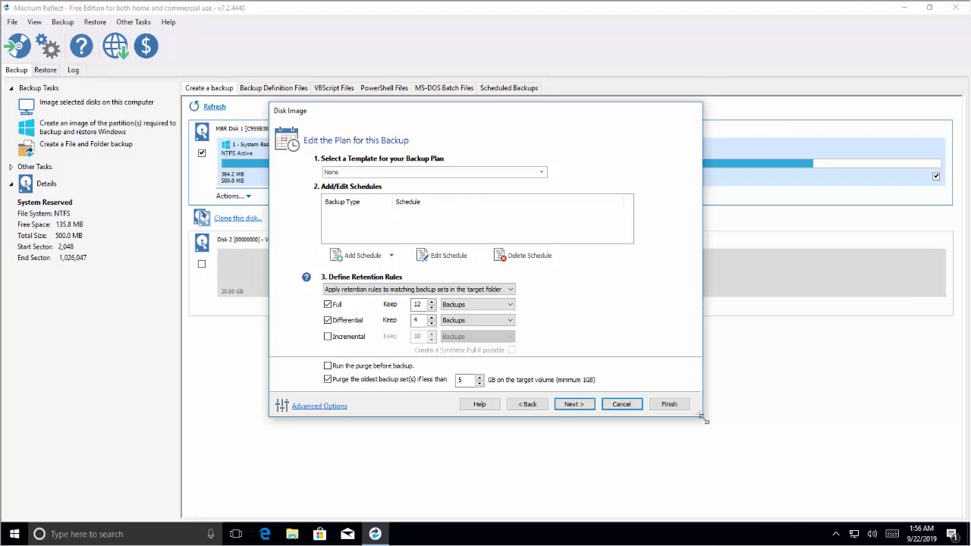
# Cancel the Disk Image wizard and close Macrium Reflect.
pyautogui.click(622, 405)
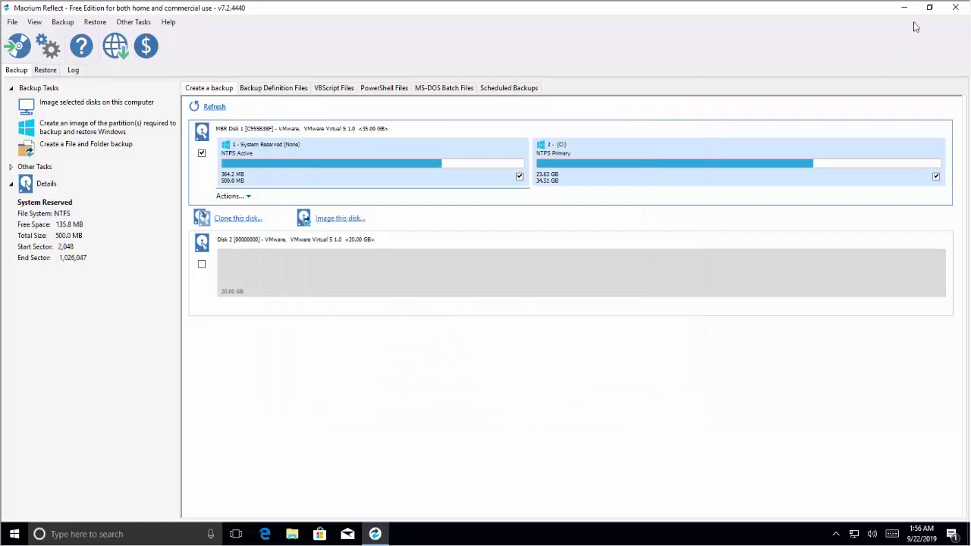
pyautogui.click(955, 7)
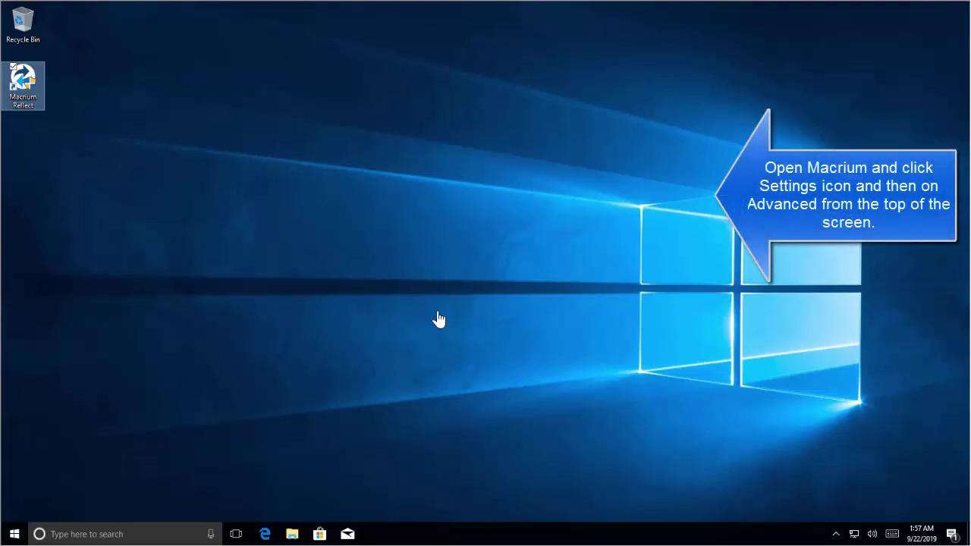
# Launch Macrium Reflect from its desktop shortcut and approve the UAC prompt.
pyautogui.doubleClick(21, 106)
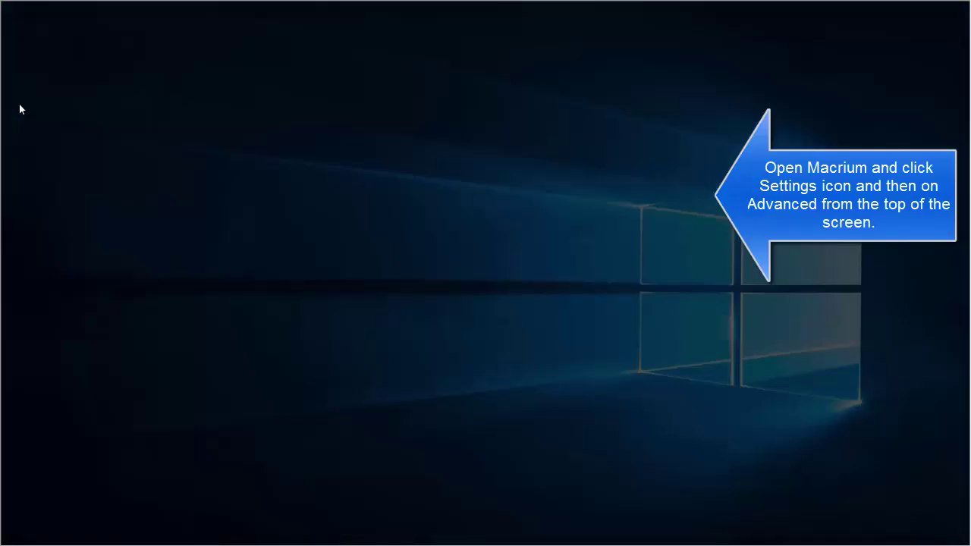
pyautogui.click(442, 350)
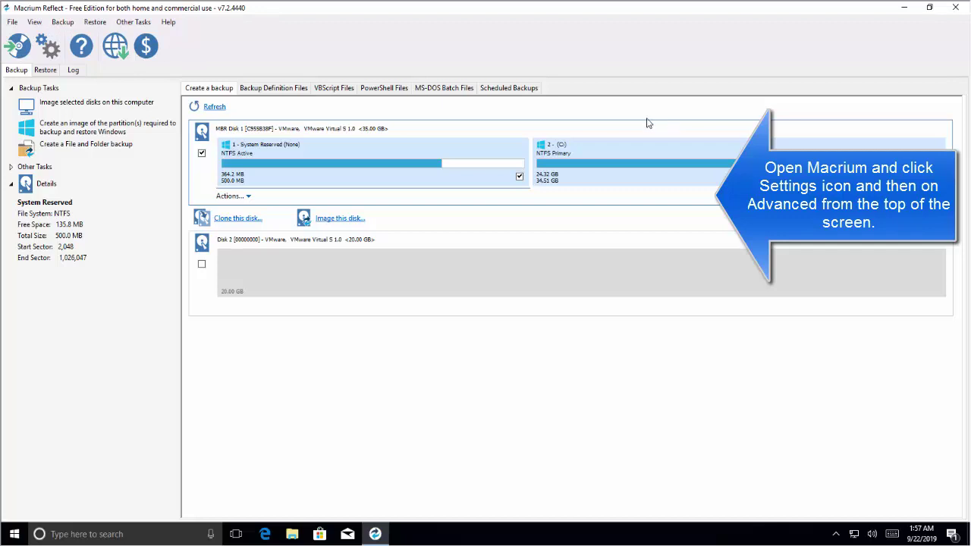
# Enable 'Ignore bad sectors when creating images' in the Advanced default settings and save with OK.
pyautogui.click(48, 46)
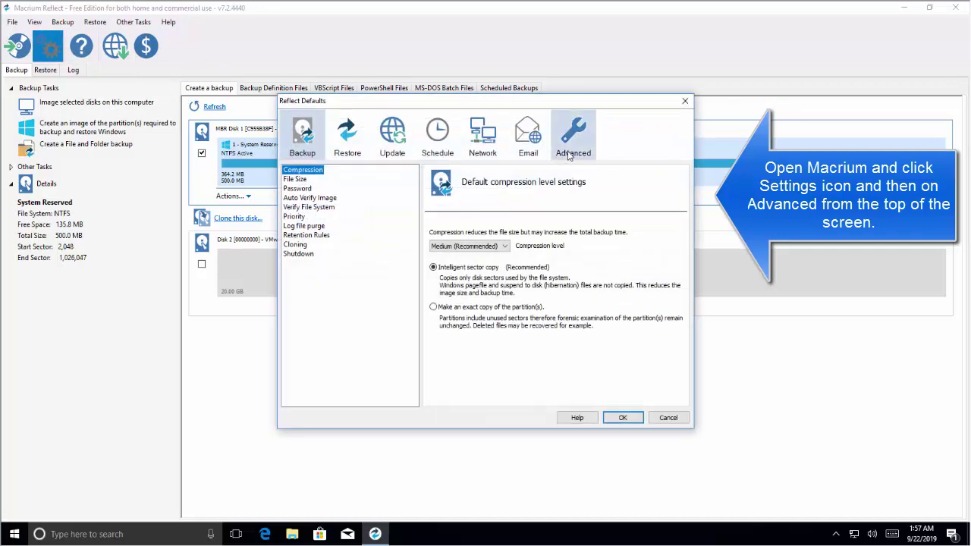
pyautogui.click(571, 141)
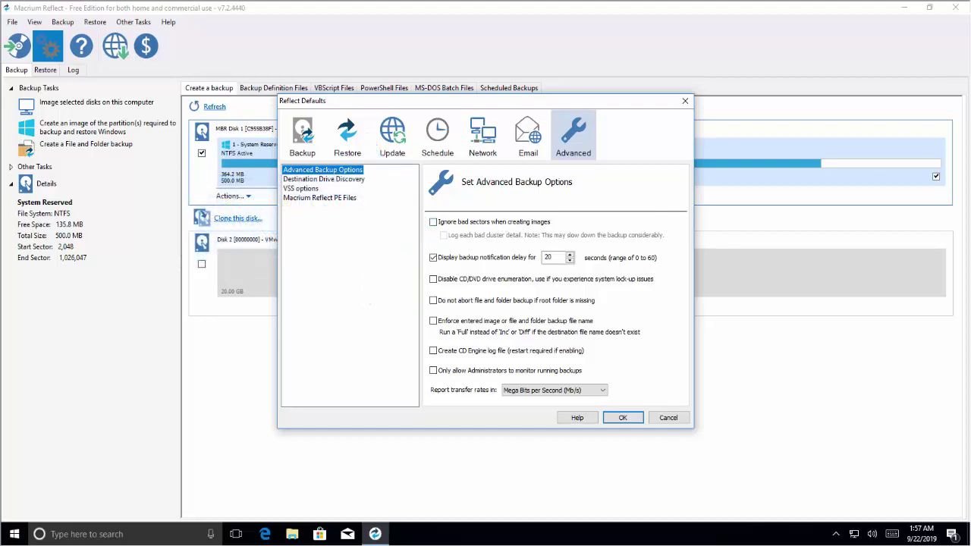
pyautogui.click(477, 222)
pyautogui.click(626, 419)
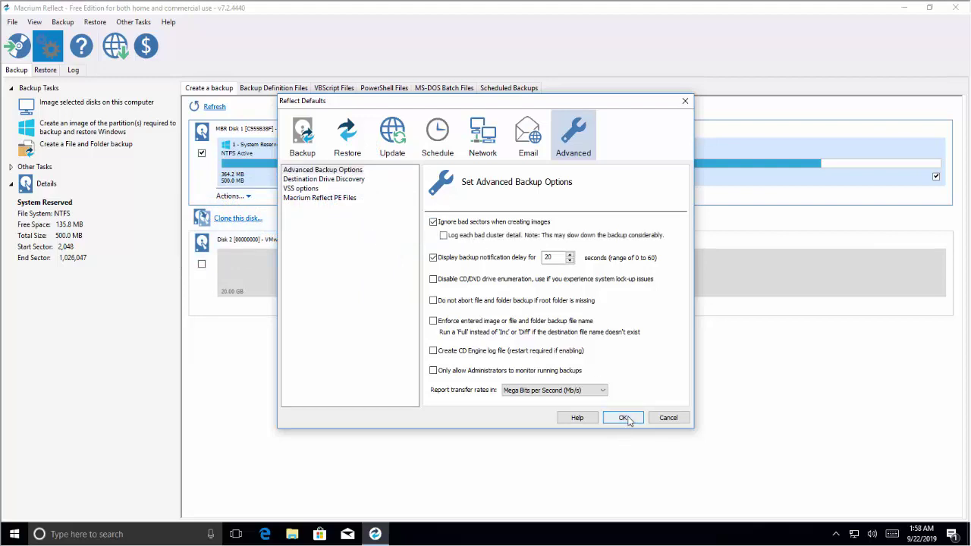
pyautogui.click(626, 419)
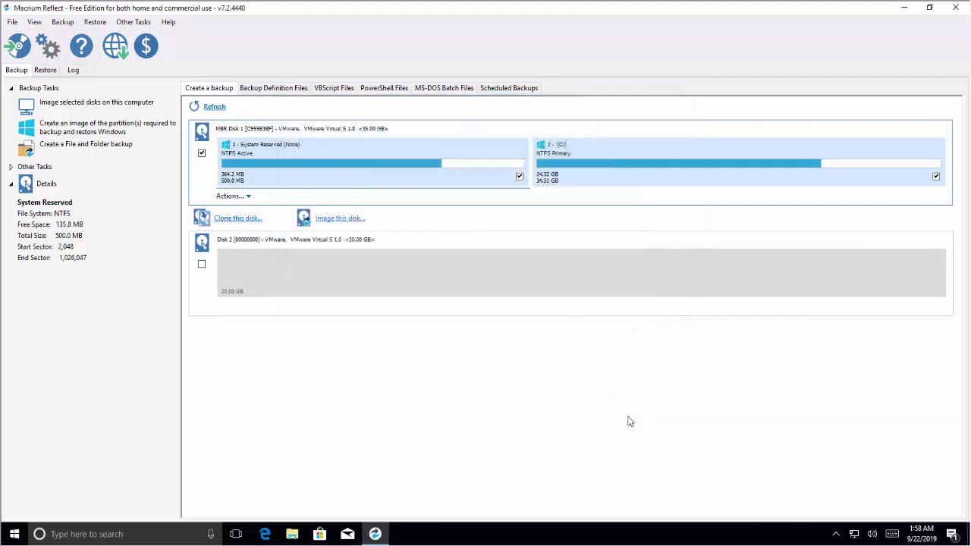